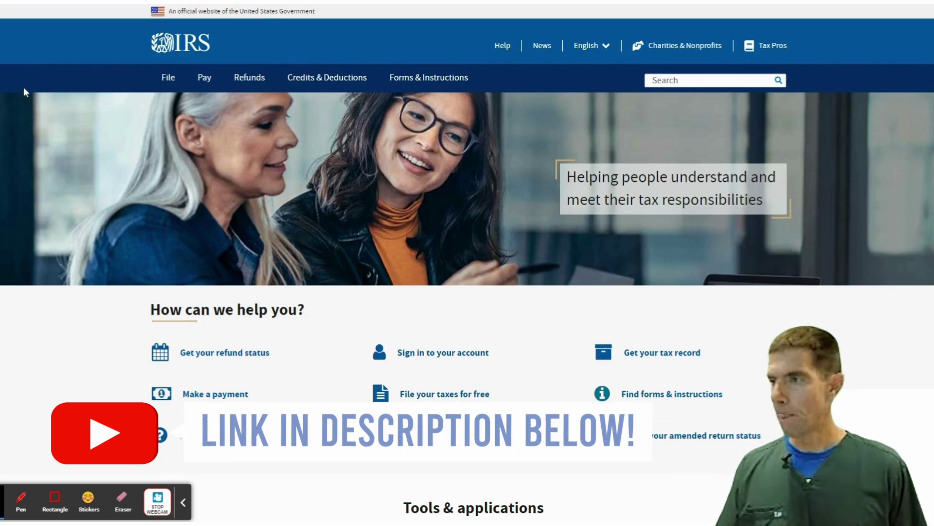
- Open the Apply for an EIN Online page and review Step 1 eligibility, including the US location requirement
{"action": "left_click", "coordinate": [165, 83]}
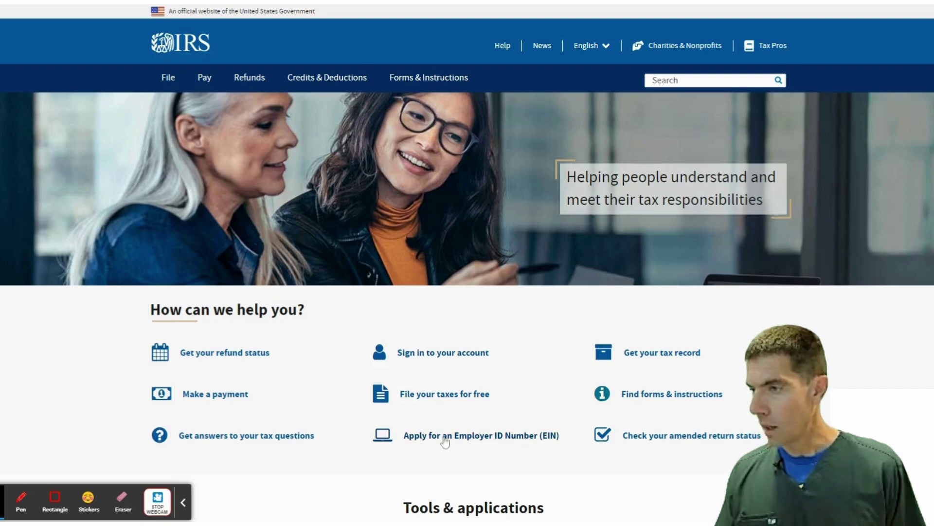
{"action": "left_click", "coordinate": [459, 440]}
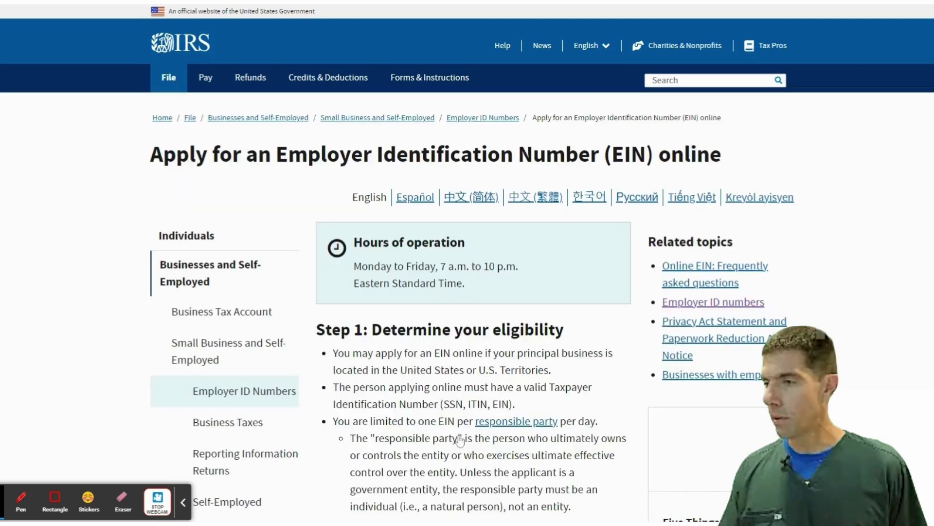
{"action": "scroll", "coordinate": [359, 257], "scroll_direction": "down", "scroll_amount": 1}
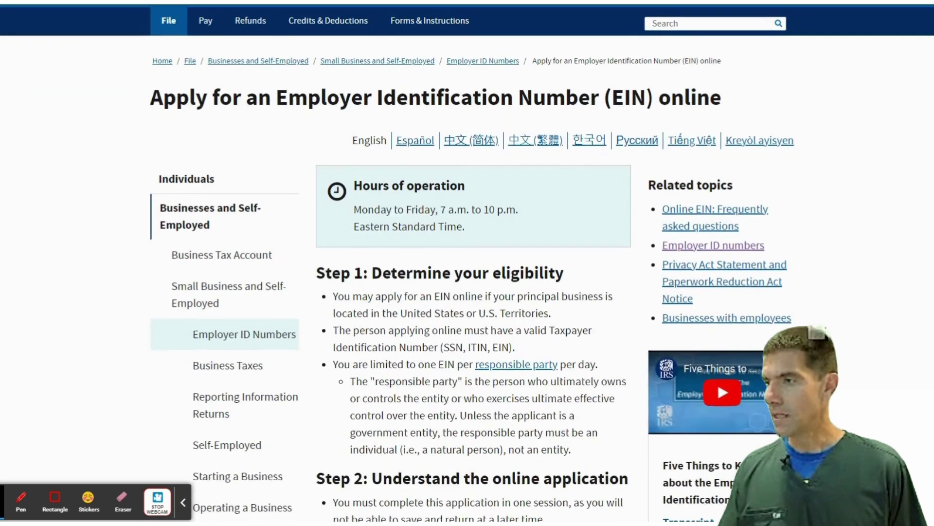
{"action": "scroll", "coordinate": [358, 257], "scroll_direction": "down", "scroll_amount": 2}
{"action": "left_click_drag", "start_coordinate": [309, 183], "coordinate": [564, 183]}
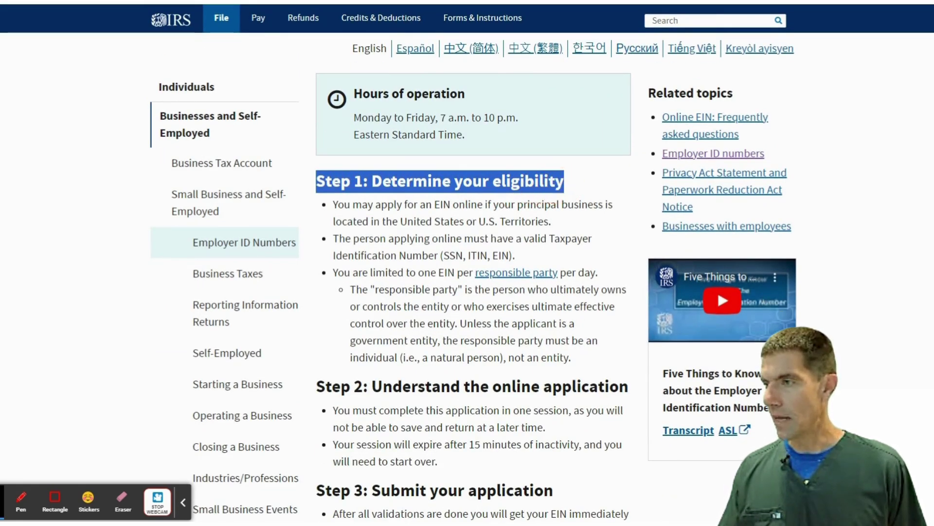
{"action": "left_click_drag", "start_coordinate": [386, 222], "coordinate": [466, 222]}
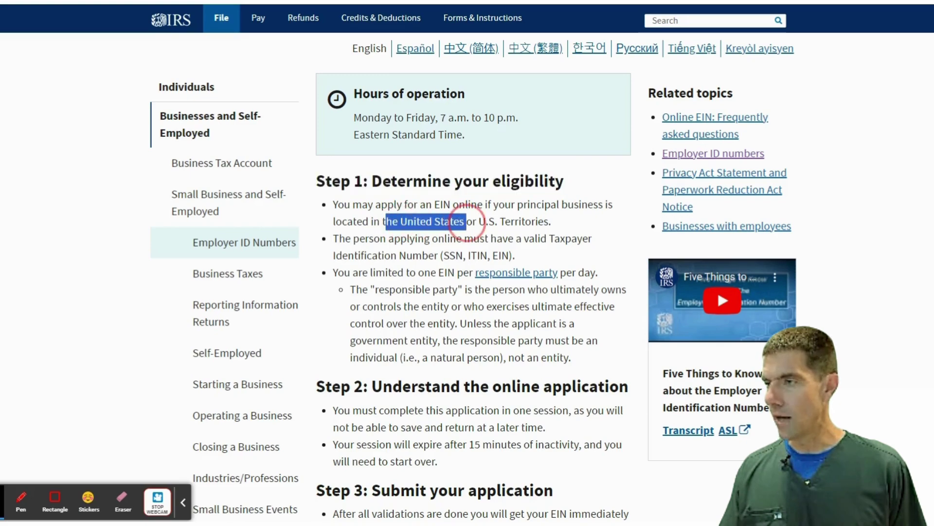
- Review the Step 2 session rules: complete in one session, expires after 15 minutes of inactivity
{"action": "scroll", "coordinate": [389, 265], "scroll_direction": "down", "scroll_amount": 3}
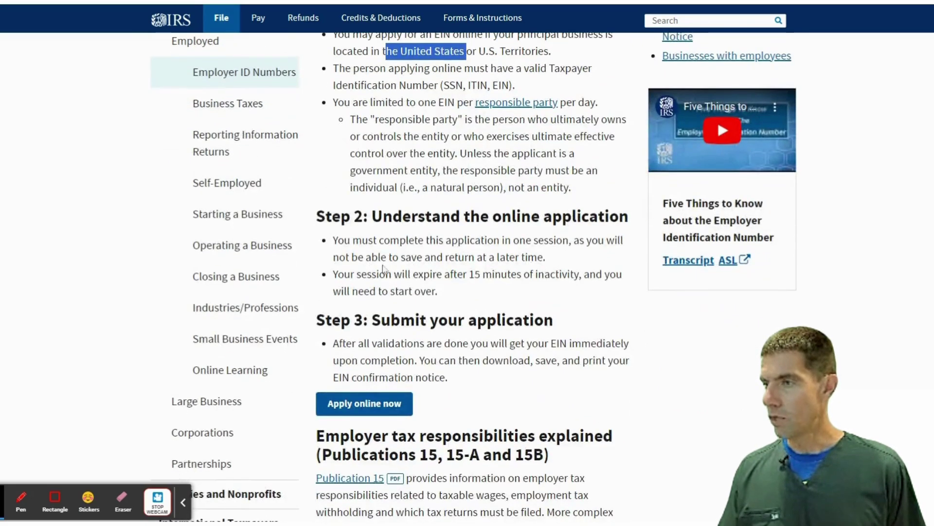
{"action": "left_click_drag", "start_coordinate": [370, 216], "coordinate": [619, 216]}
{"action": "left_click", "coordinate": [535, 238]}
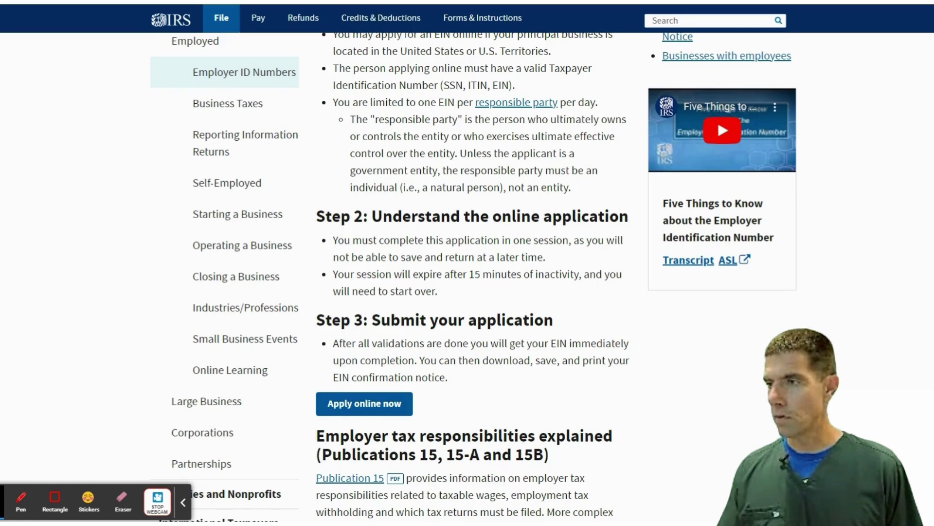
{"action": "left_click_drag", "start_coordinate": [452, 239], "coordinate": [568, 240]}
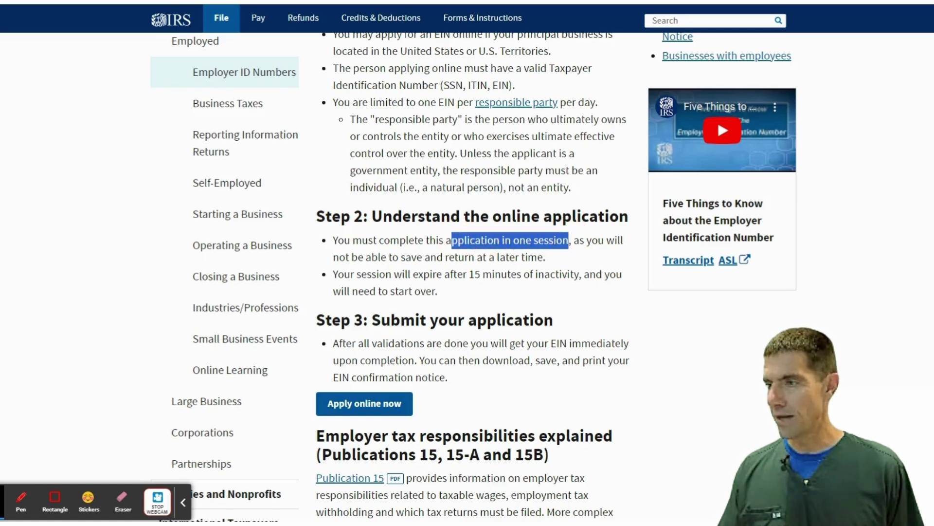
{"action": "left_click_drag", "start_coordinate": [413, 274], "coordinate": [526, 281]}
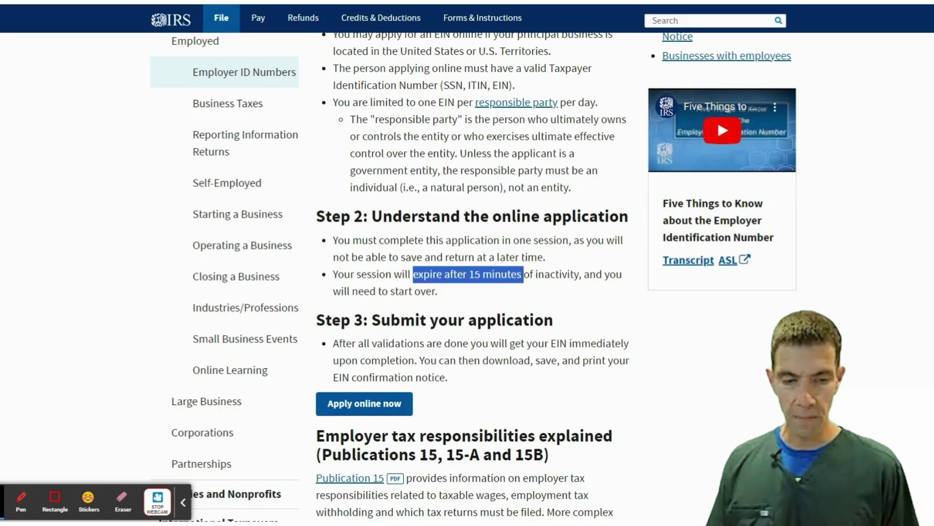
{"action": "left_click", "coordinate": [475, 323]}
- Launch the online EIN application with 'Apply online now'
{"action": "scroll", "coordinate": [476, 322], "scroll_direction": "down", "scroll_amount": 1}
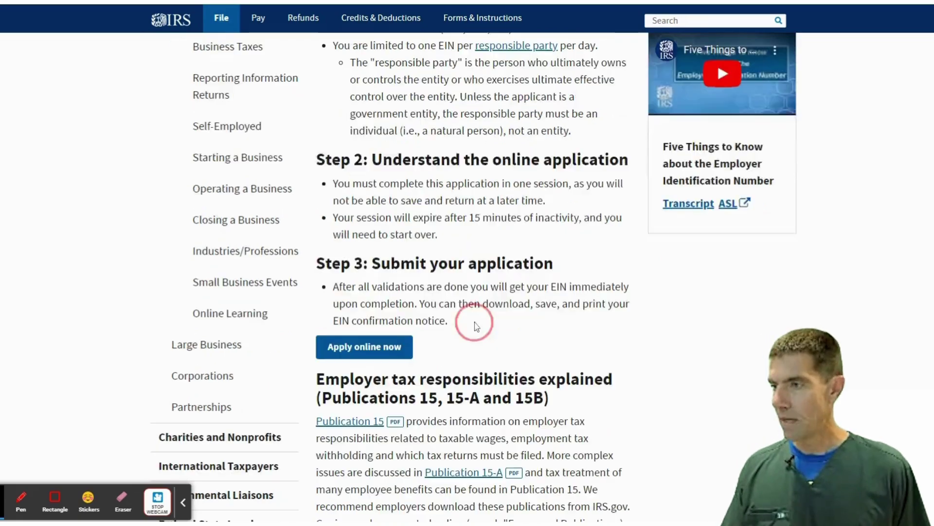
{"action": "scroll", "coordinate": [390, 263], "scroll_direction": "down", "scroll_amount": 1}
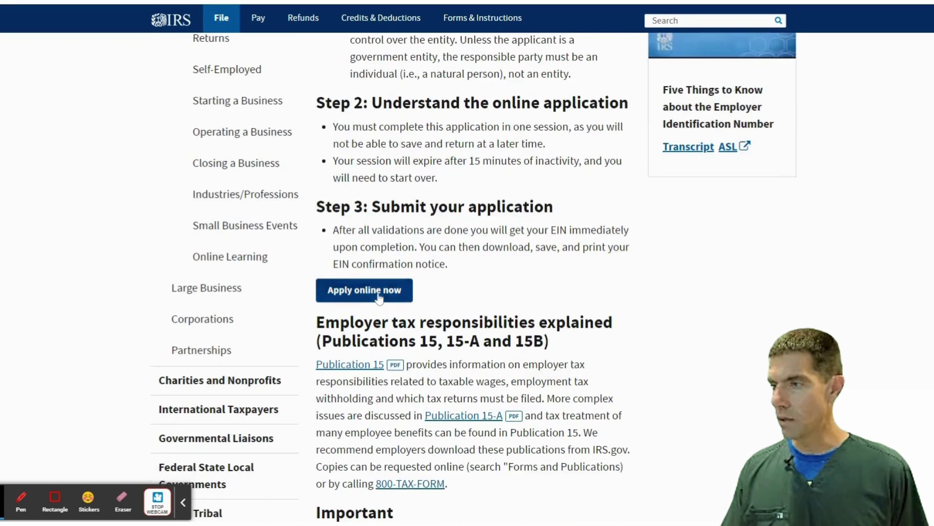
{"action": "left_click", "coordinate": [379, 292]}
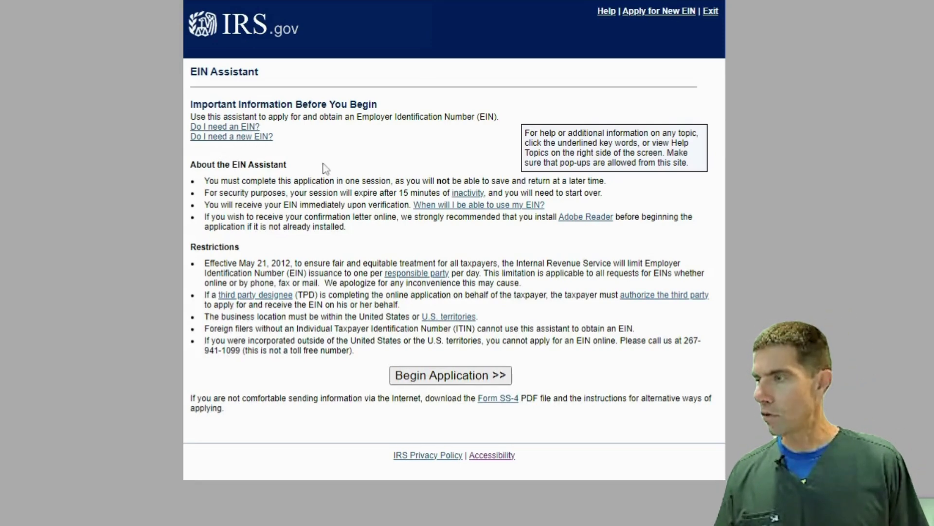
- Begin the application and submit Limited Liability Company (LLC) as the legal structure
{"action": "left_click", "coordinate": [448, 381]}
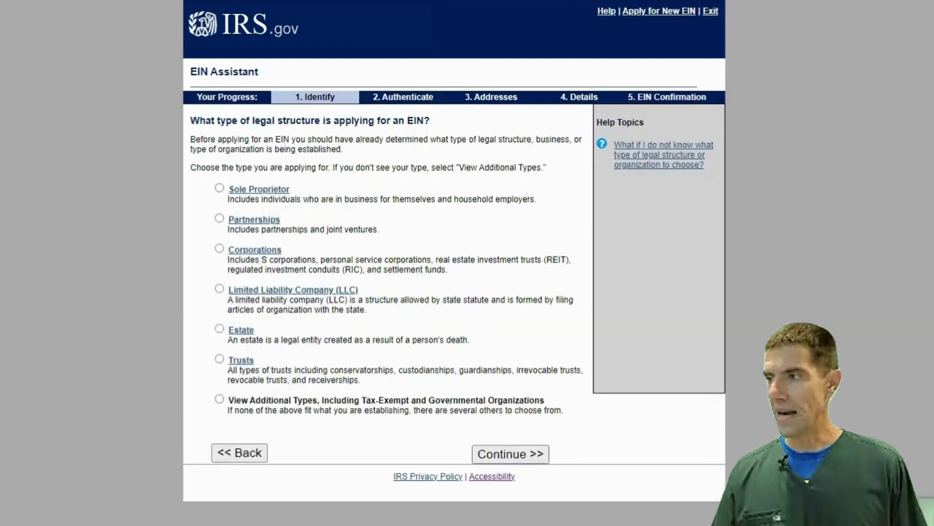
{"action": "left_click_drag", "start_coordinate": [186, 120], "coordinate": [433, 128]}
{"action": "left_click", "coordinate": [444, 168]}
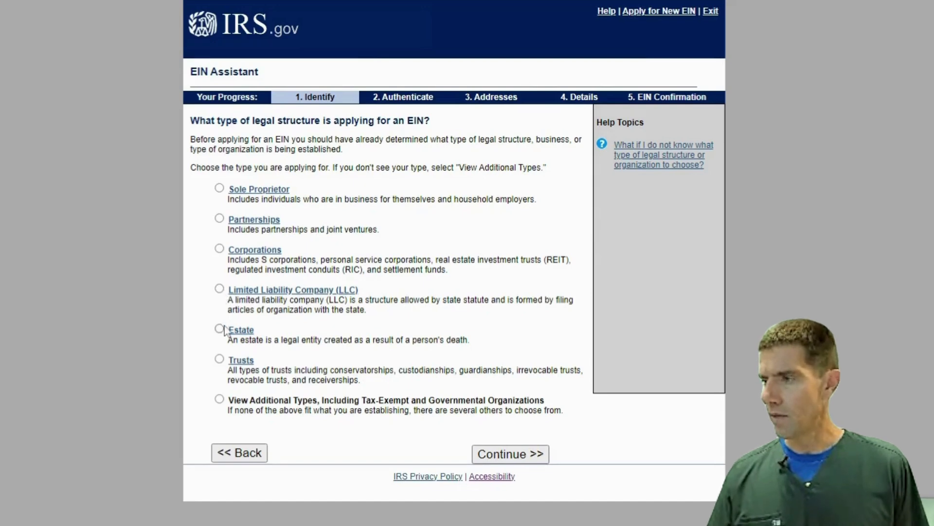
{"action": "left_click", "coordinate": [219, 290]}
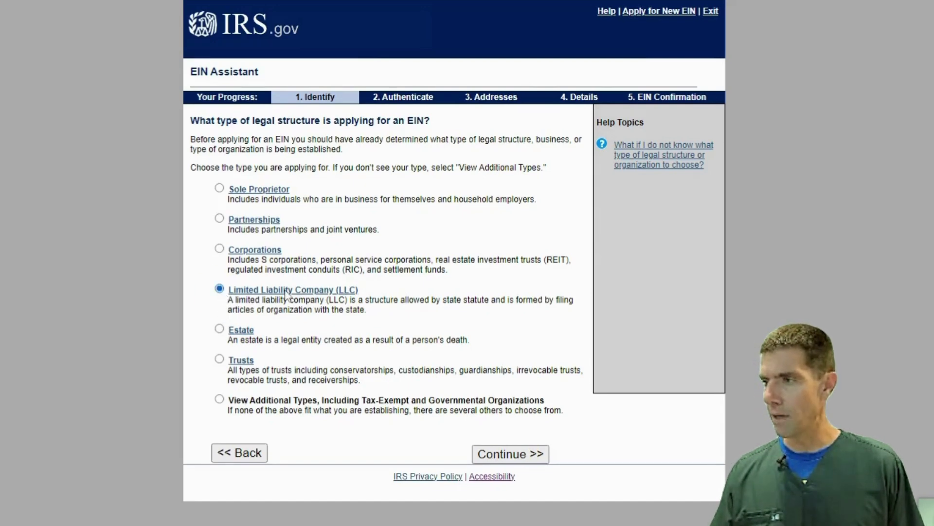
{"action": "left_click", "coordinate": [510, 454]}
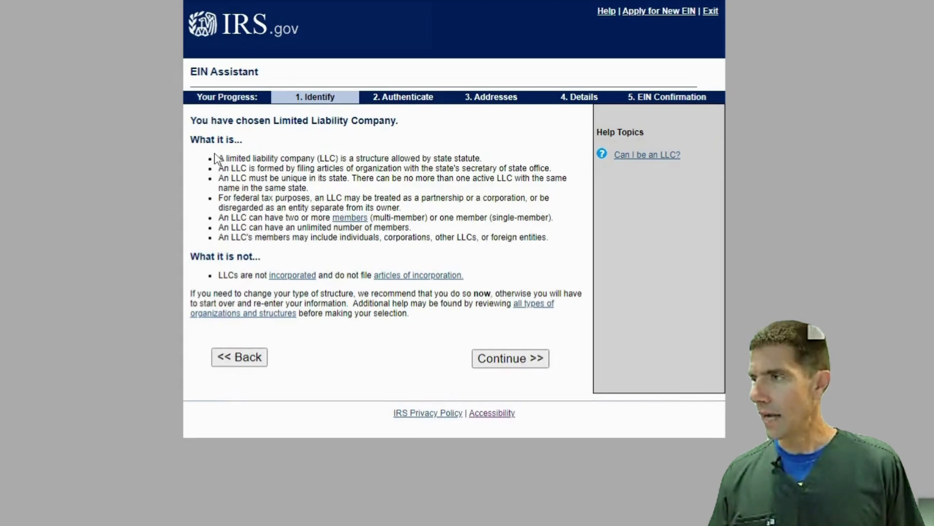
- Read the LLC explanation page, then go back to the list of legal structures
{"action": "left_click_drag", "start_coordinate": [217, 157], "coordinate": [331, 217]}
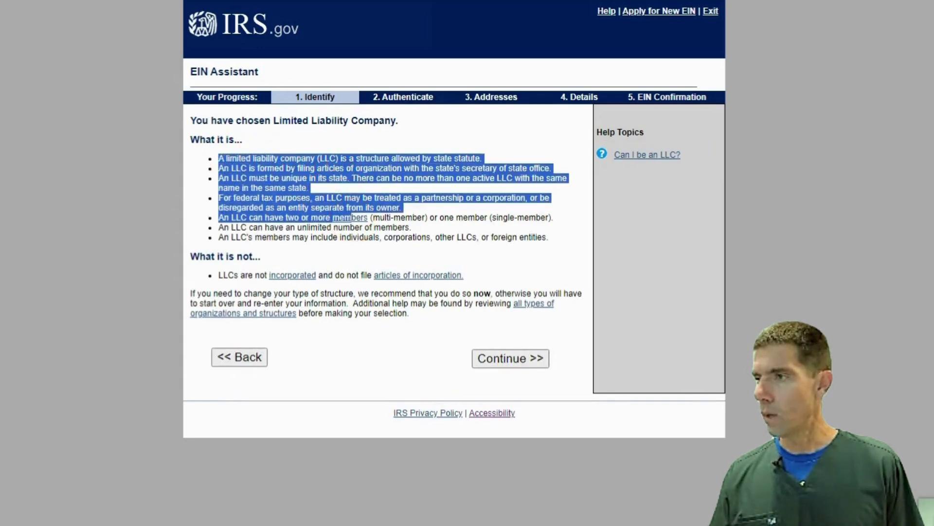
{"action": "left_click", "coordinate": [343, 144]}
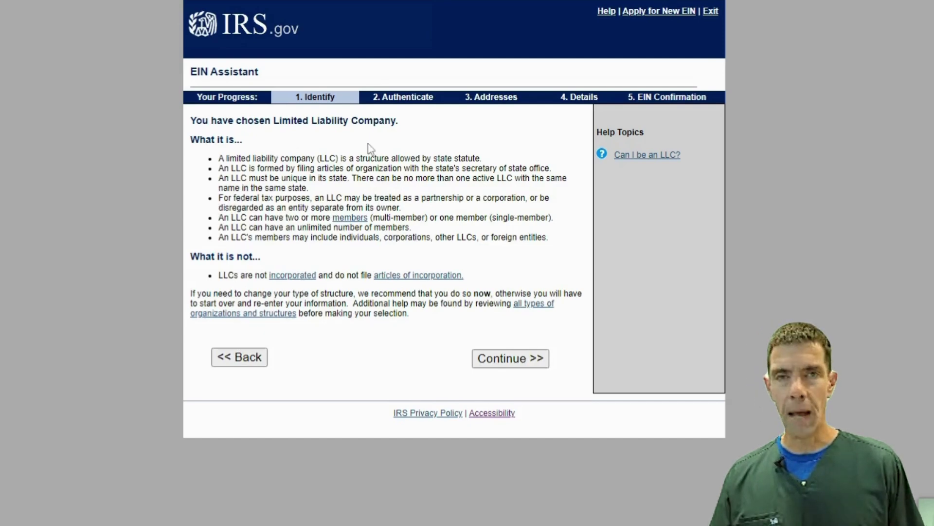
{"action": "left_click", "coordinate": [246, 356]}
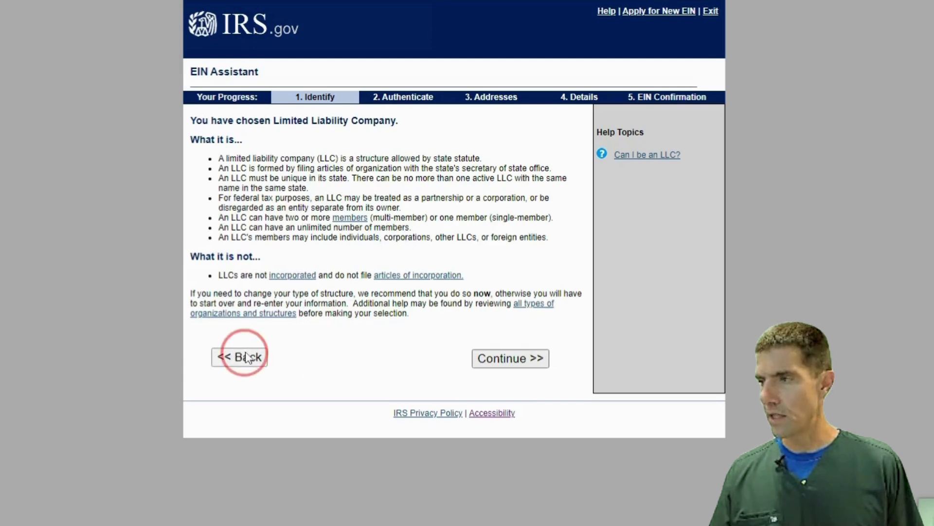
- Select Sole Proprietor, then the Sole Proprietor sub-type, continuing past each page
{"action": "left_click", "coordinate": [219, 188]}
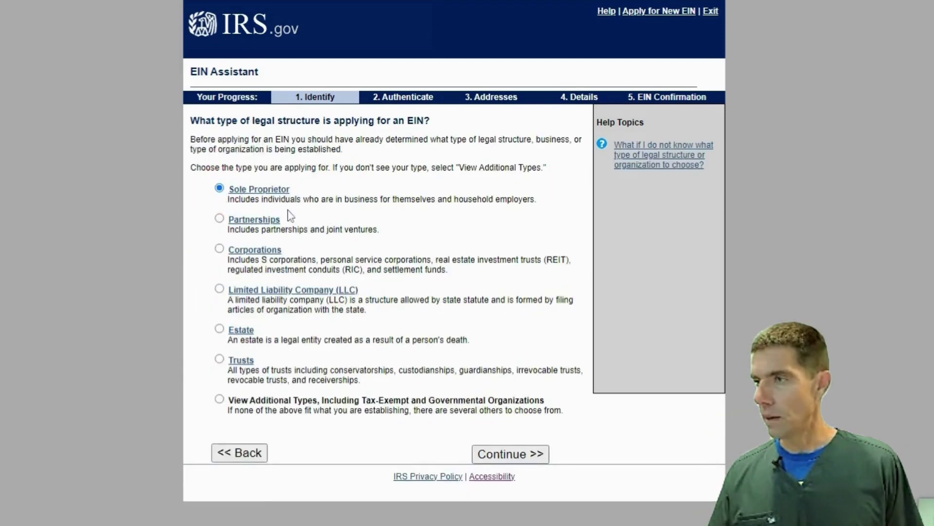
{"action": "left_click", "coordinate": [519, 459]}
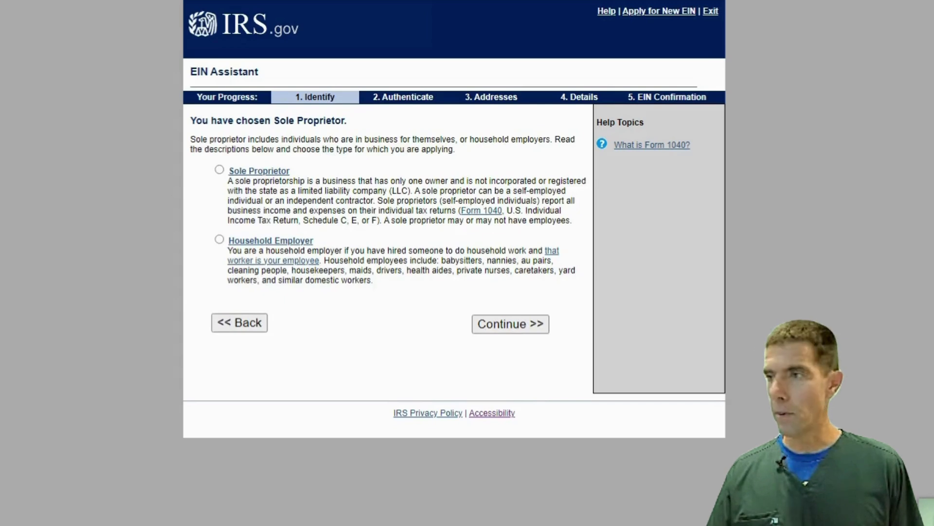
{"action": "left_click", "coordinate": [219, 170]}
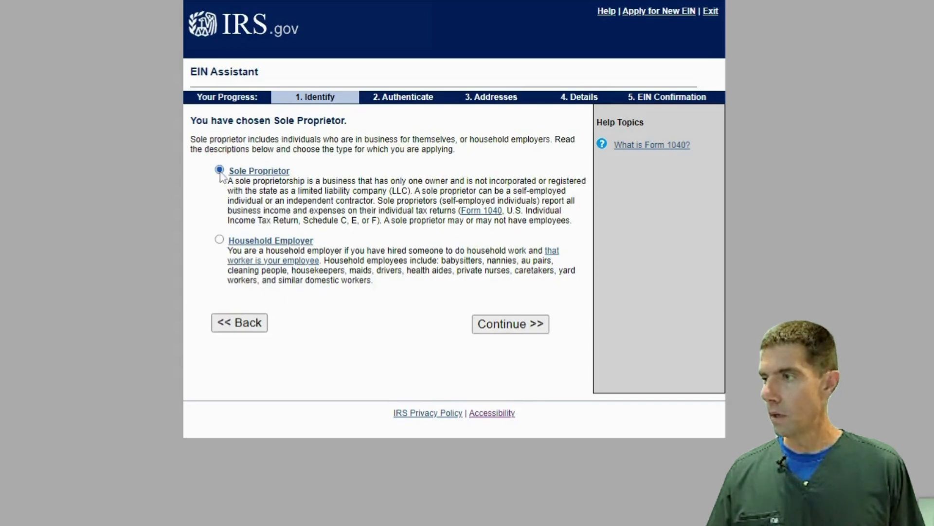
{"action": "left_click", "coordinate": [493, 324]}
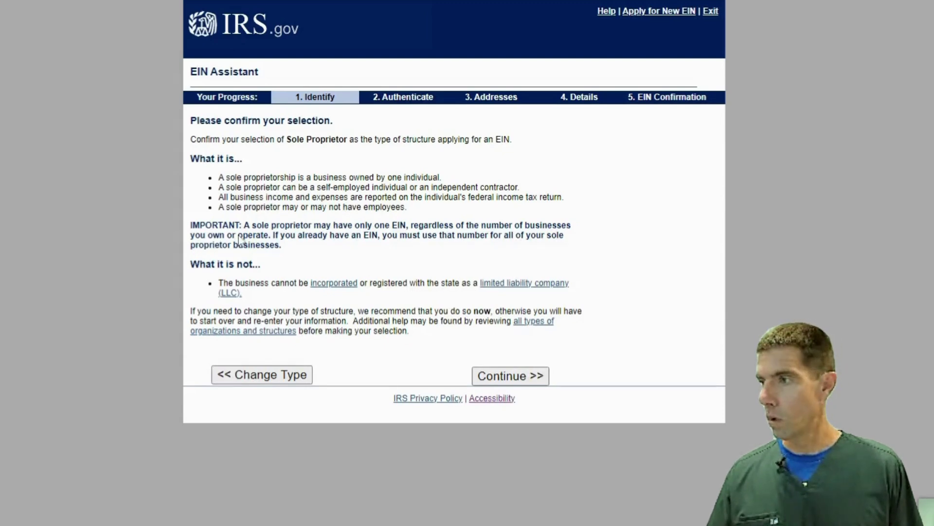
- Confirm Sole Proprietor, give 'Started a new business' as the reason, and focus the First name field
{"action": "left_click", "coordinate": [512, 380]}
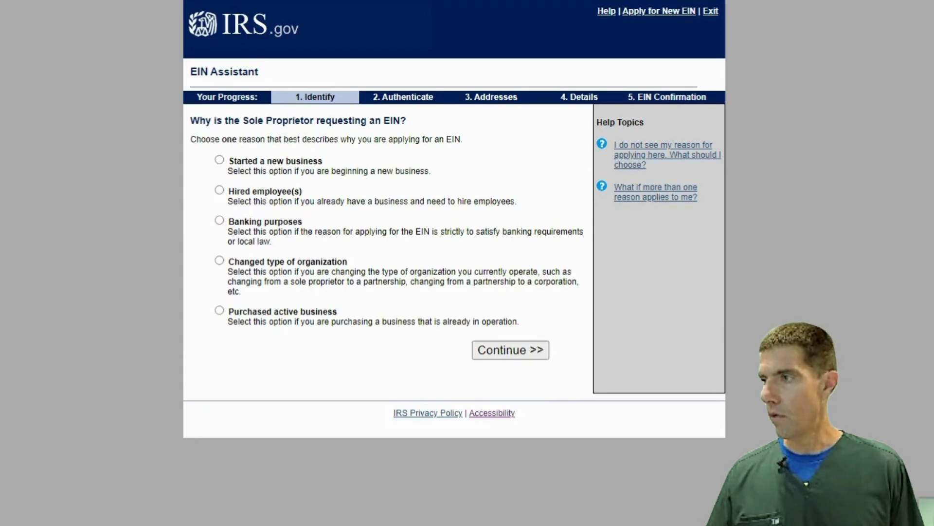
{"action": "left_click", "coordinate": [220, 161]}
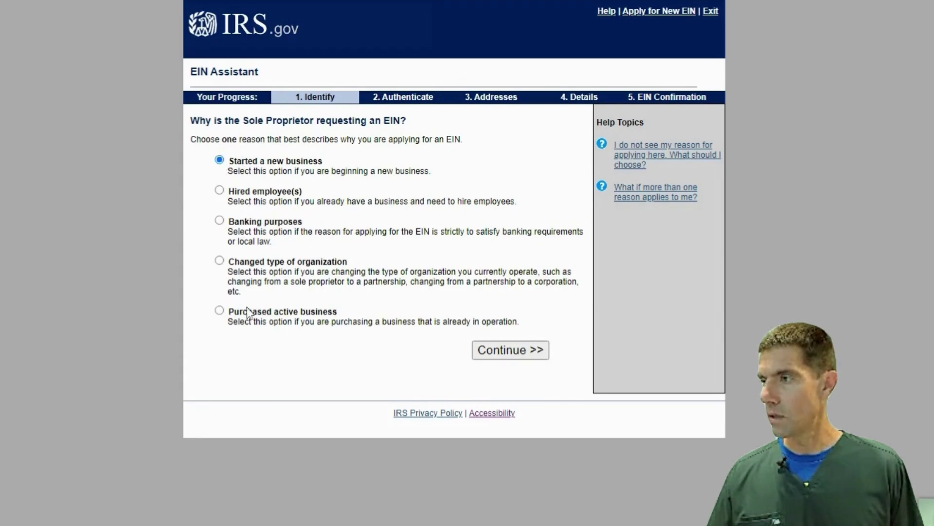
{"action": "left_click_drag", "start_coordinate": [238, 176], "coordinate": [430, 172]}
{"action": "left_click", "coordinate": [491, 354]}
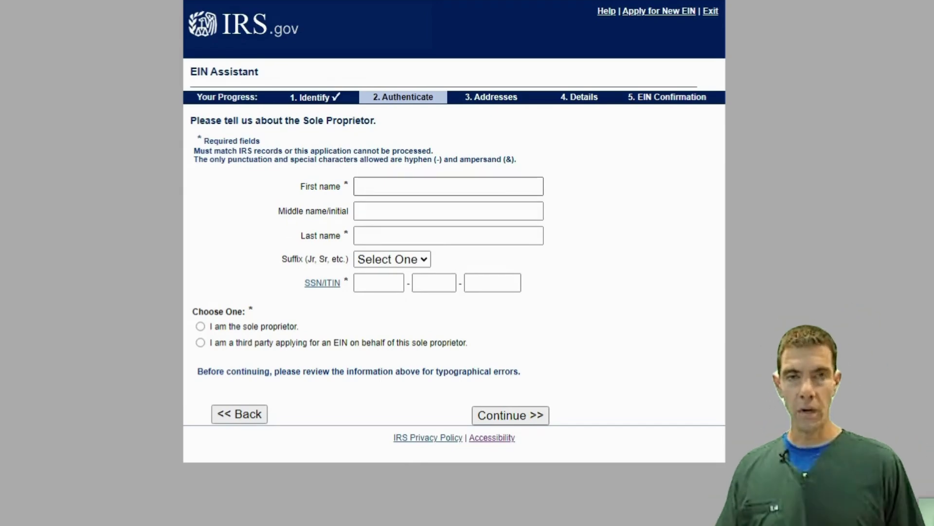
{"action": "left_click", "coordinate": [438, 186]}
{"action": "left_click", "coordinate": [388, 174]}
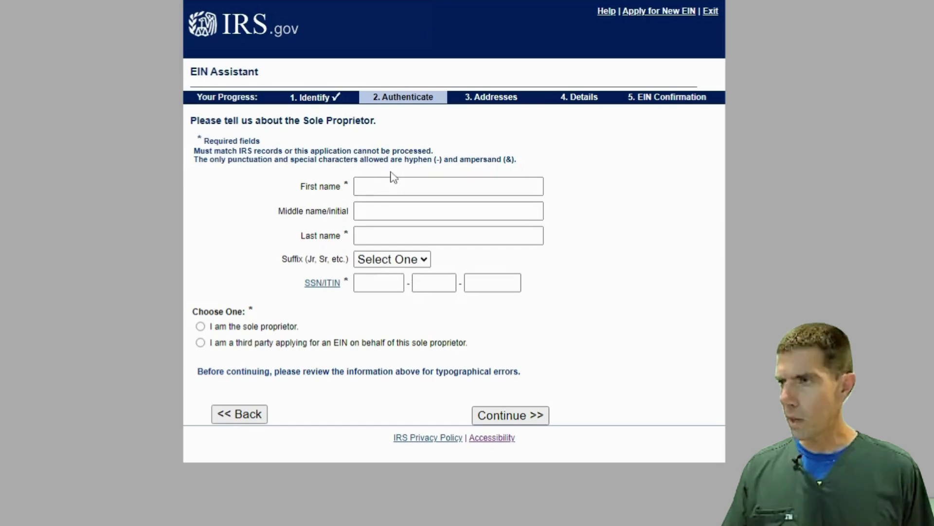